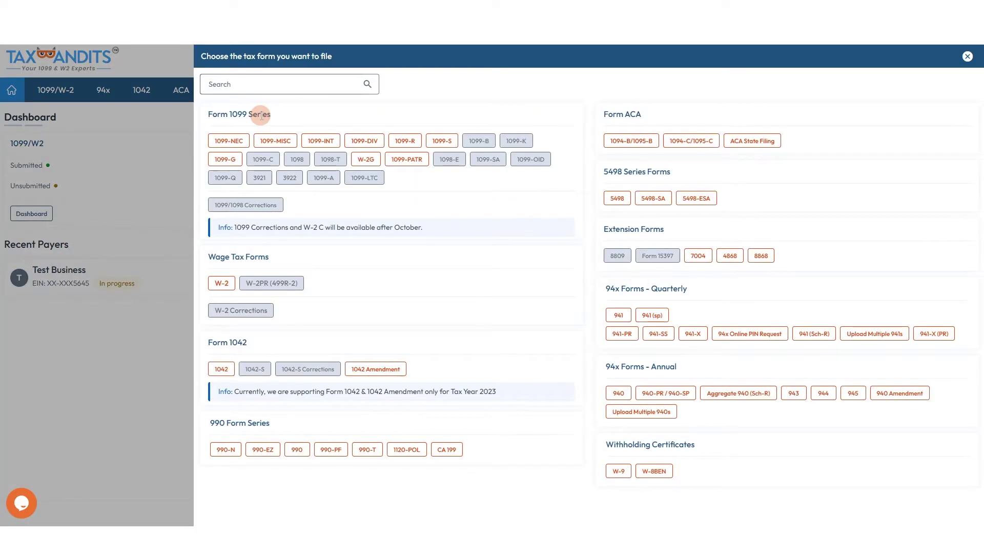
# Step: Start a Form 1099-NEC filing and switch to its Bulk Import page for recipient data
pyautogui.click(237, 147)
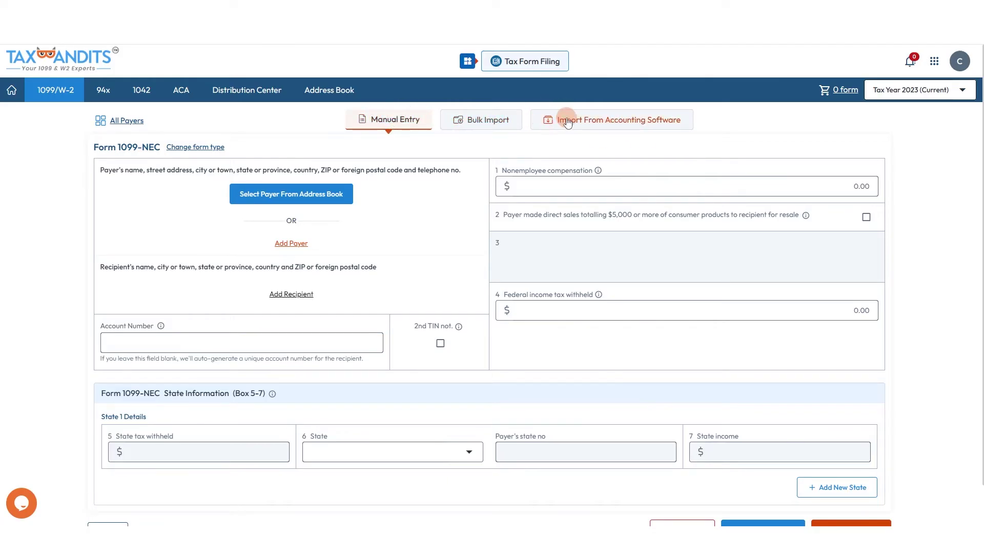
pyautogui.click(464, 119)
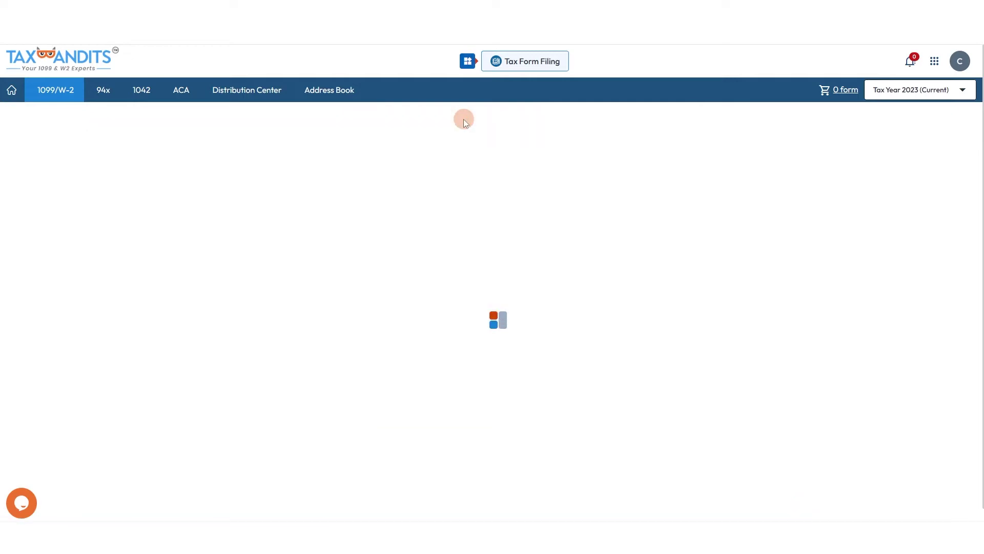
pyautogui.scroll(-3, 216, 167)
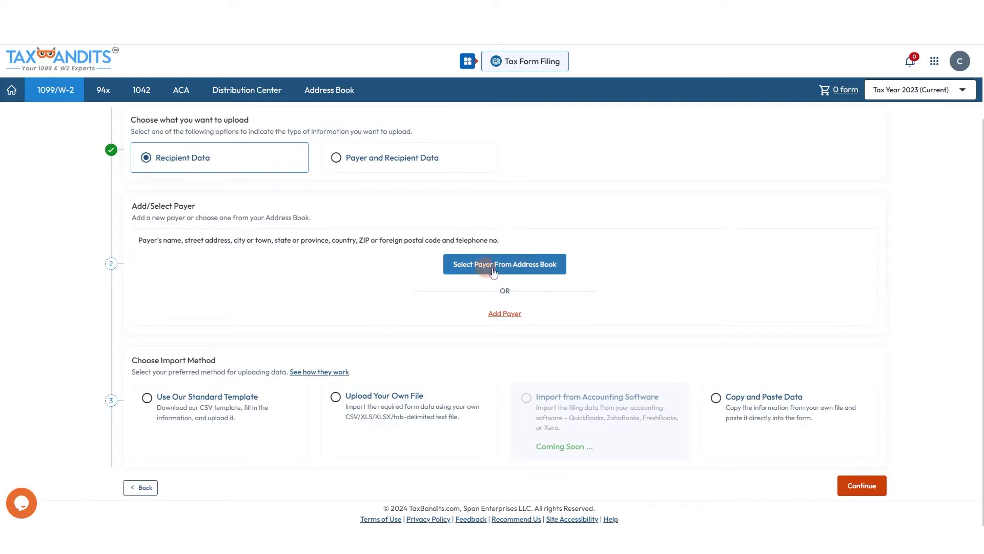
# Step: Set A Big Business as payer and pick the standard template method after viewing the other options
pyautogui.click(507, 314)
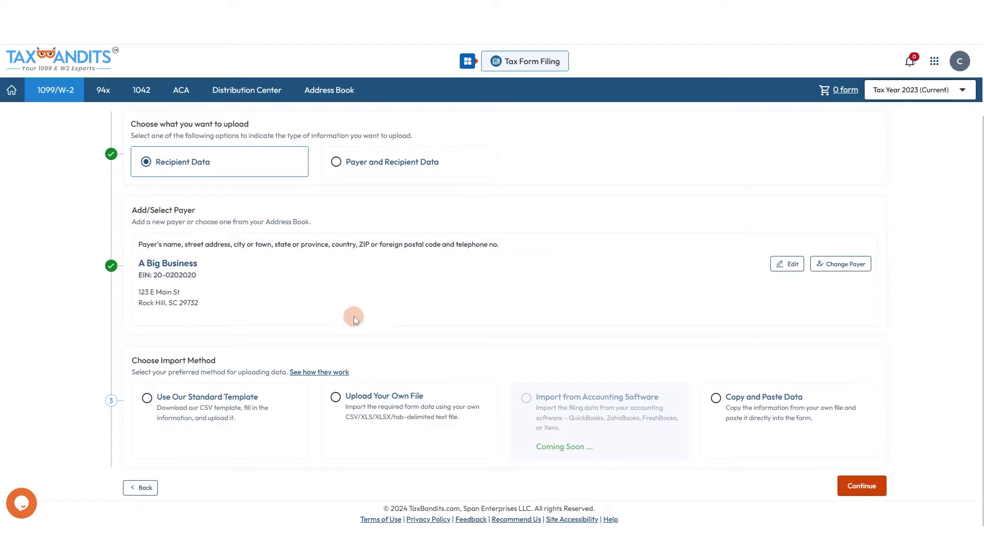
pyautogui.click(169, 404)
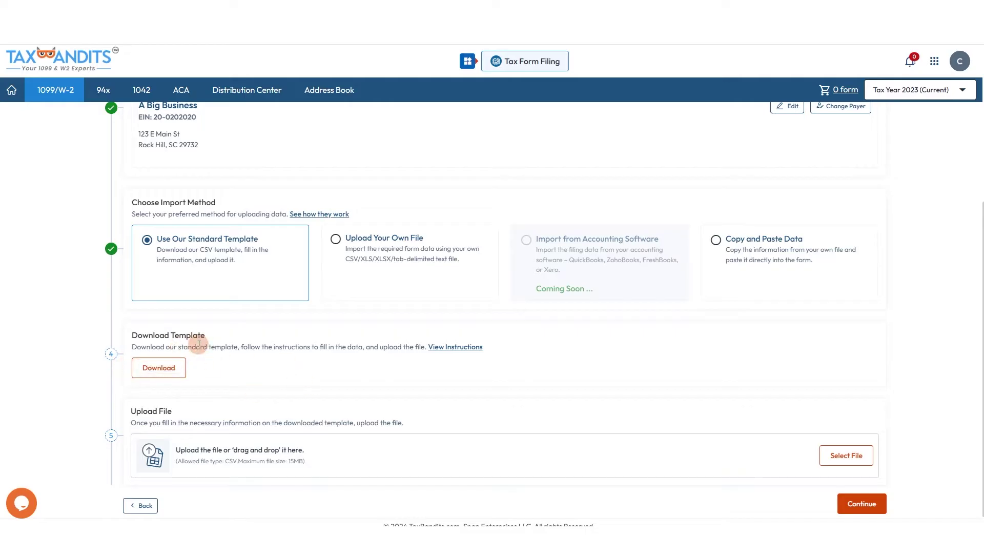
pyautogui.click(386, 284)
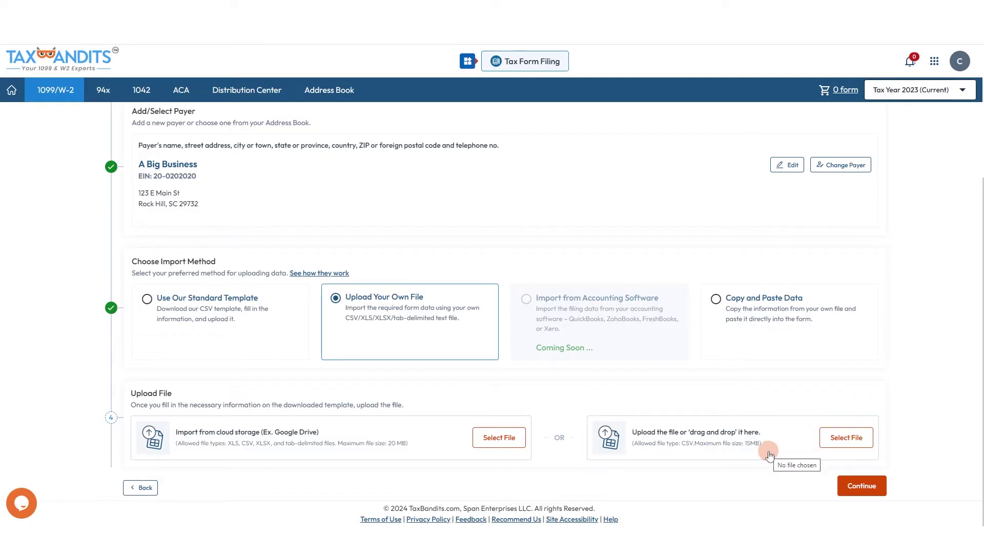
pyautogui.click(728, 300)
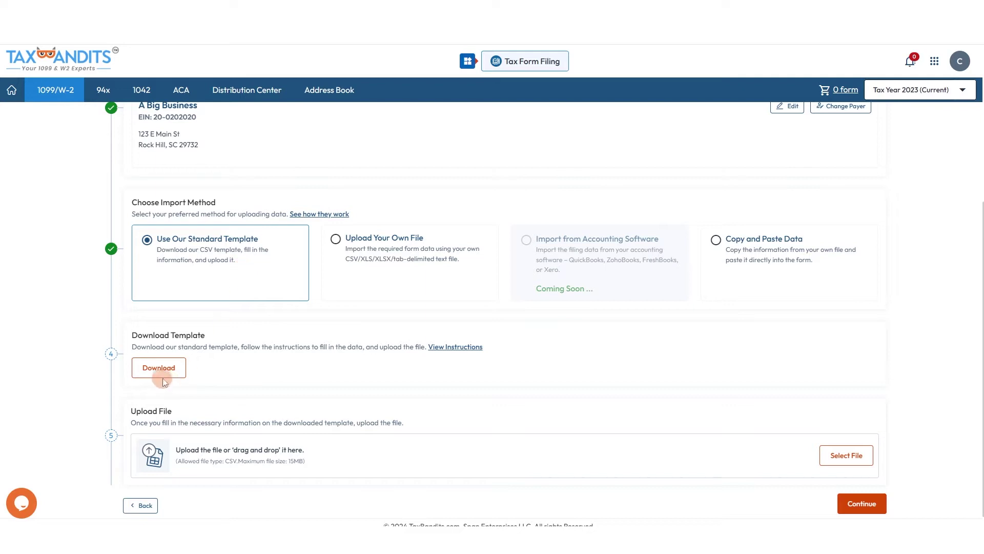
# Step: Download the standard CSV template and enter TIN type 1 down column B
pyautogui.click(159, 367)
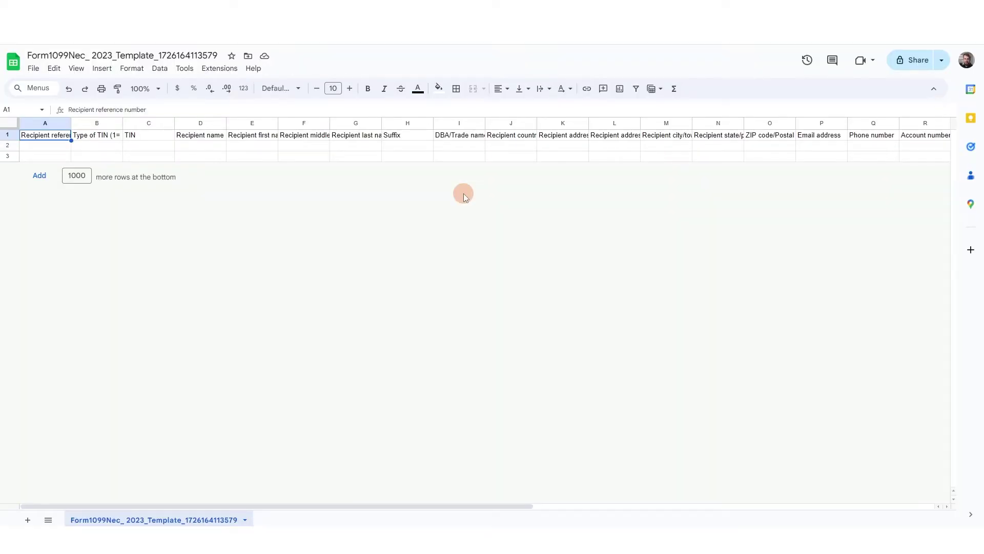
pyautogui.moveTo(122, 123); pyautogui.dragTo(156, 123)
pyautogui.moveTo(215, 505); pyautogui.dragTo(205, 358)
pyautogui.click(97, 147)
pyautogui.write('1')
pyautogui.press('Return')
pyautogui.write('1')
pyautogui.press('Return')
pyautogui.write('1')
pyautogui.press('Return')
pyautogui.write('1')
pyautogui.press('Return')
pyautogui.write('1')
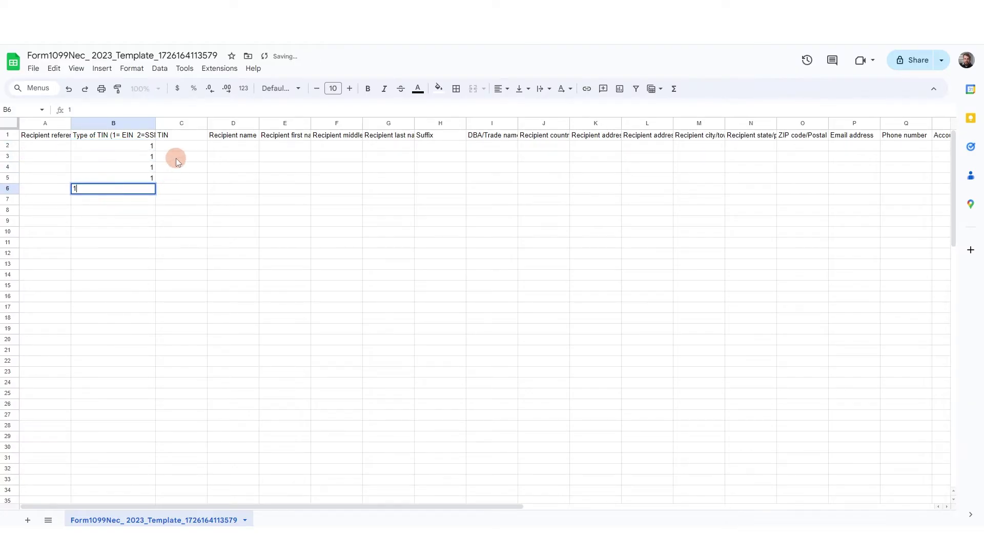
# Step: Paste the recipients' TINs into column C and fill in the name and address columns
pyautogui.click(192, 145)
pyautogui.hotkey('ctrl', 'v')
pyautogui.click(240, 145)
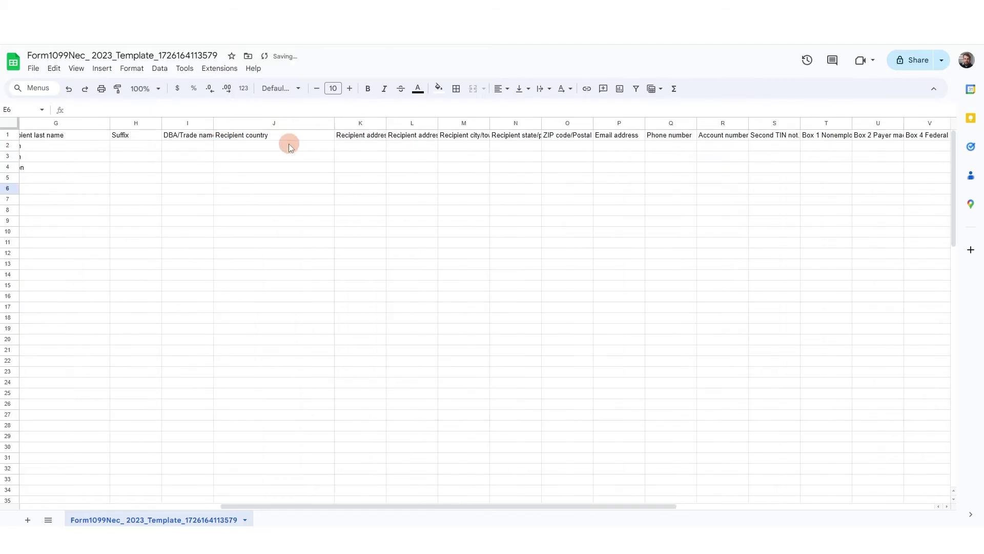
pyautogui.click(288, 146)
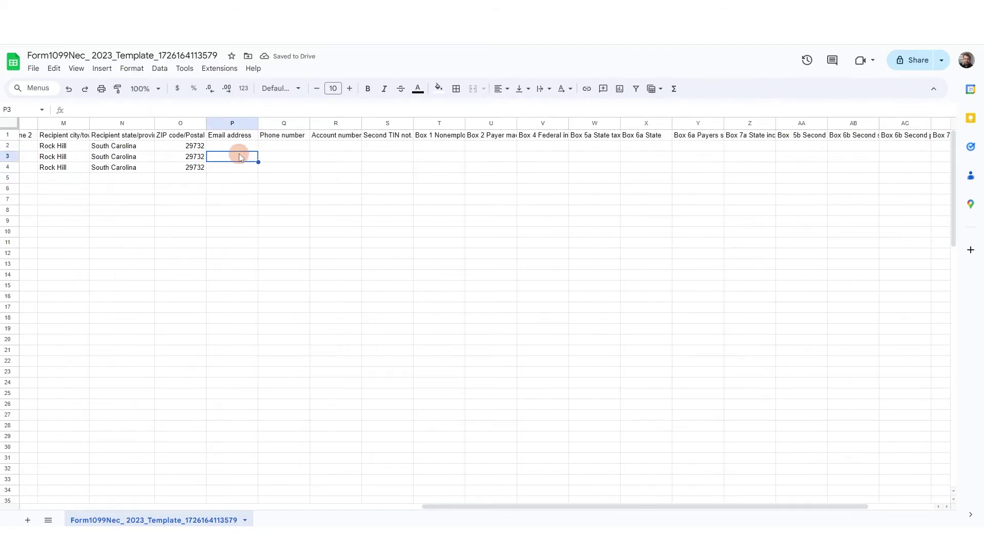
# Step: Enter the recipient e-mail address in P2 and copy it into P3 and P4
pyautogui.doubleClick(241, 146)
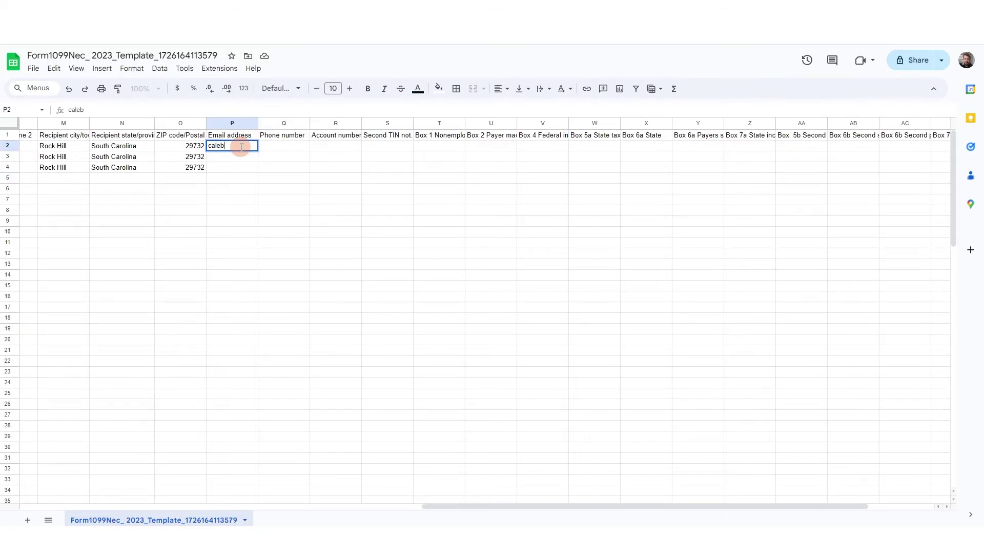
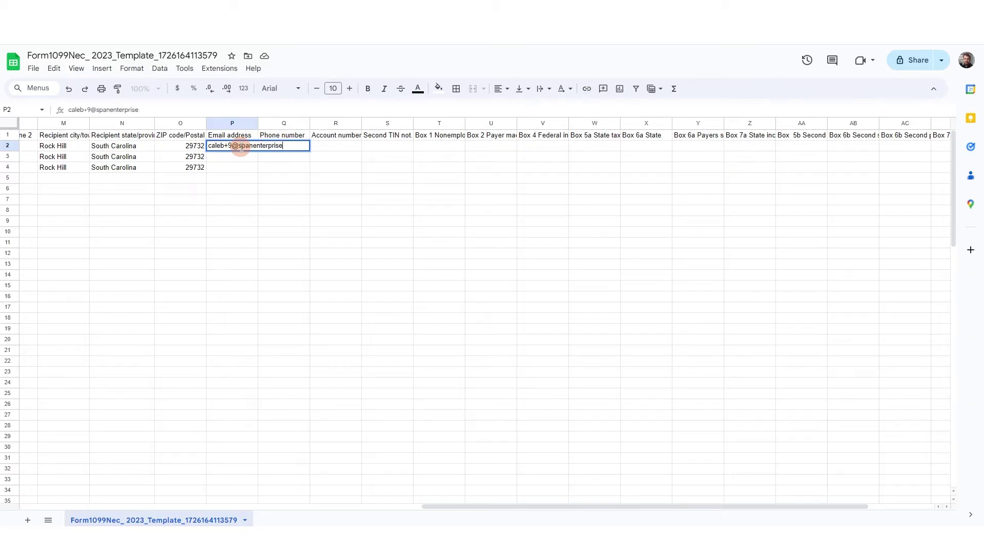
pyautogui.press('Return')
pyautogui.click(236, 146)
pyautogui.hotkey('ctrl', 'c')
pyautogui.click(232, 157)
pyautogui.hotkey('ctrl', 'v')
pyautogui.click(228, 166)
pyautogui.hotkey('ctrl', 'v')
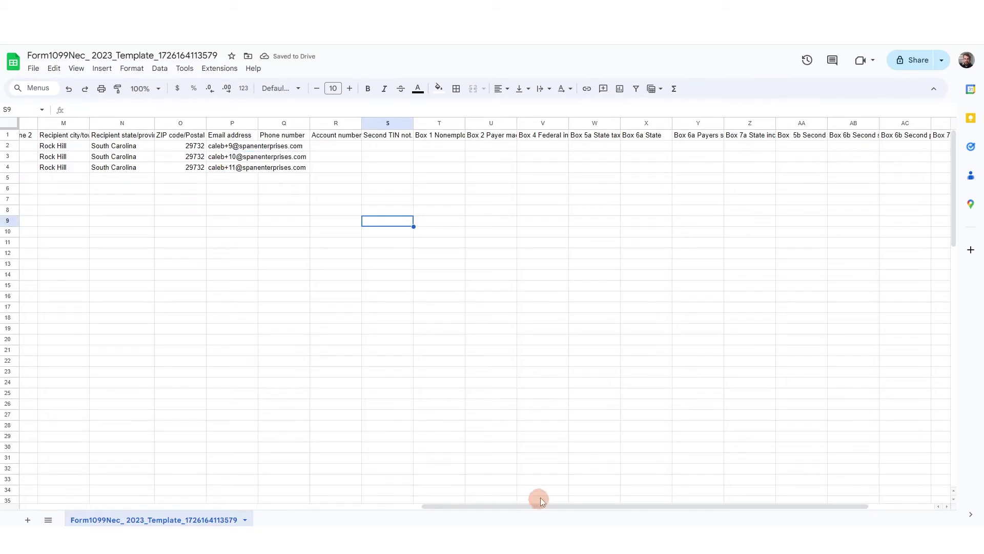
# Step: Widen columns T through W so their headers are readable
pyautogui.doubleClick(450, 145)
pyautogui.moveTo(465, 123); pyautogui.dragTo(601, 123)
pyautogui.moveTo(652, 123); pyautogui.dragTo(810, 123)
# Step: Enter 2000 nonemployee compensation in T2 and 100 federal withholding in V2
pyautogui.click(732, 246)
pyautogui.click(456, 144)
pyautogui.write('2000')
pyautogui.press('Tab')
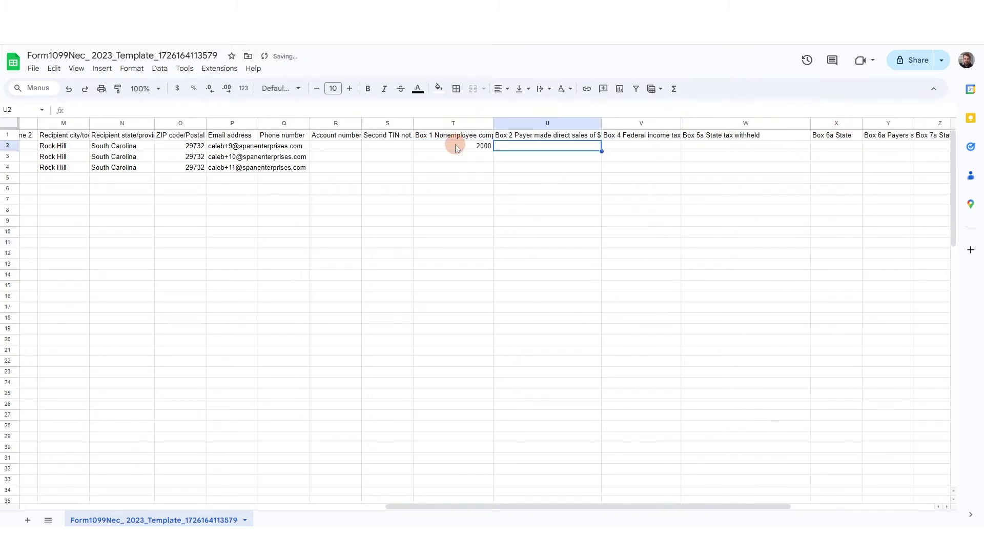
pyautogui.moveTo(537, 502); pyautogui.dragTo(667, 496)
pyautogui.moveTo(306, 121); pyautogui.dragTo(309, 123)
pyautogui.press('Tab')
pyautogui.moveTo(387, 123); pyautogui.dragTo(393, 123)
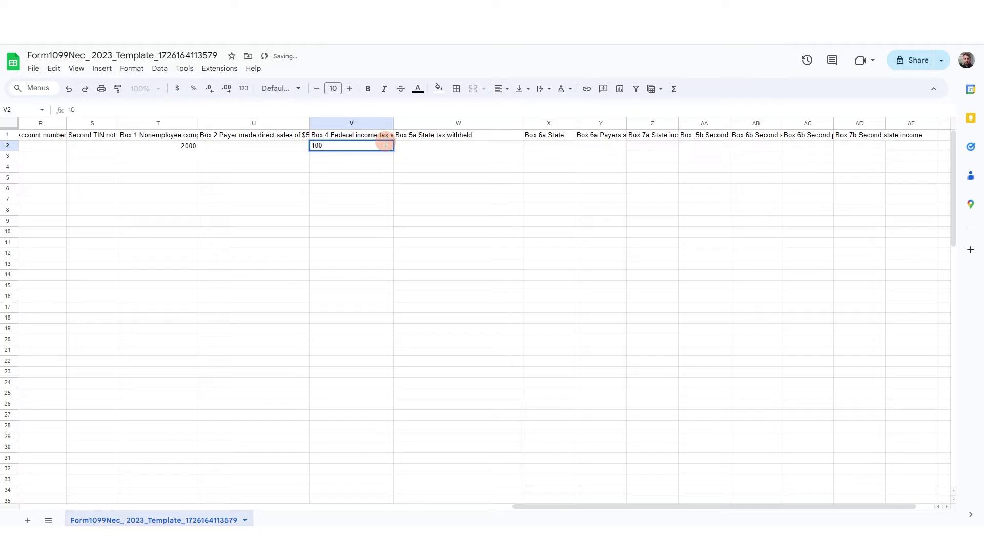
# Step: Enter 50 state withholding in W2 and South Carolina as the state in X2
pyautogui.click(436, 146)
pyautogui.write('50')
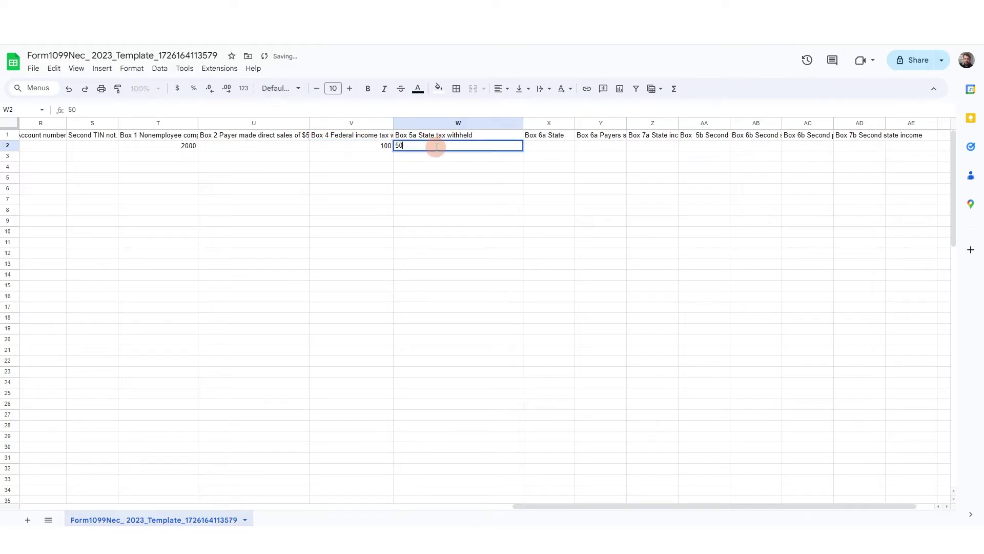
pyautogui.click(566, 145)
pyautogui.write('South')
pyautogui.press('BackSpace')
pyautogui.write('th Carolina')
pyautogui.press('Tab')
pyautogui.press('Down')
pyautogui.moveTo(627, 123); pyautogui.dragTo(701, 123)
pyautogui.doubleClick(753, 124)
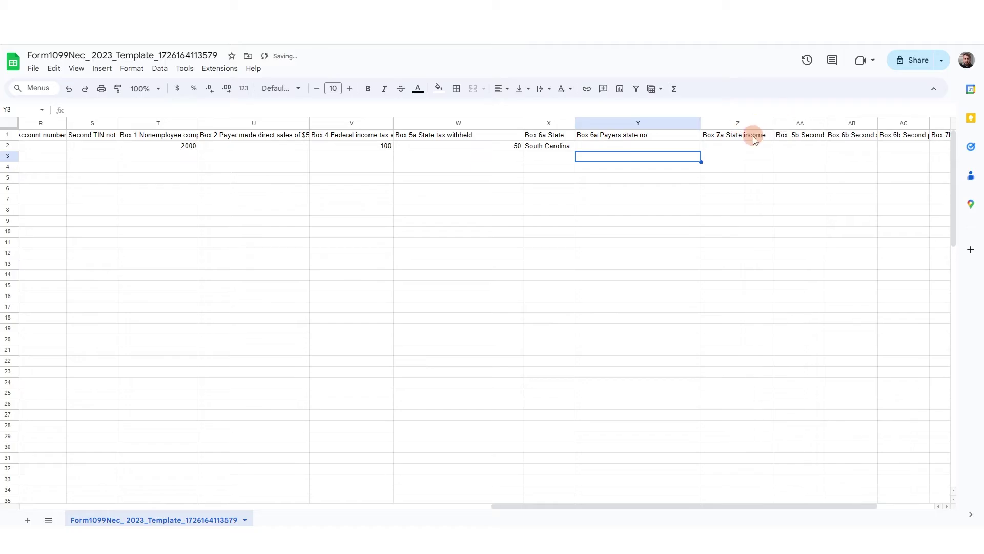
pyautogui.click(749, 146)
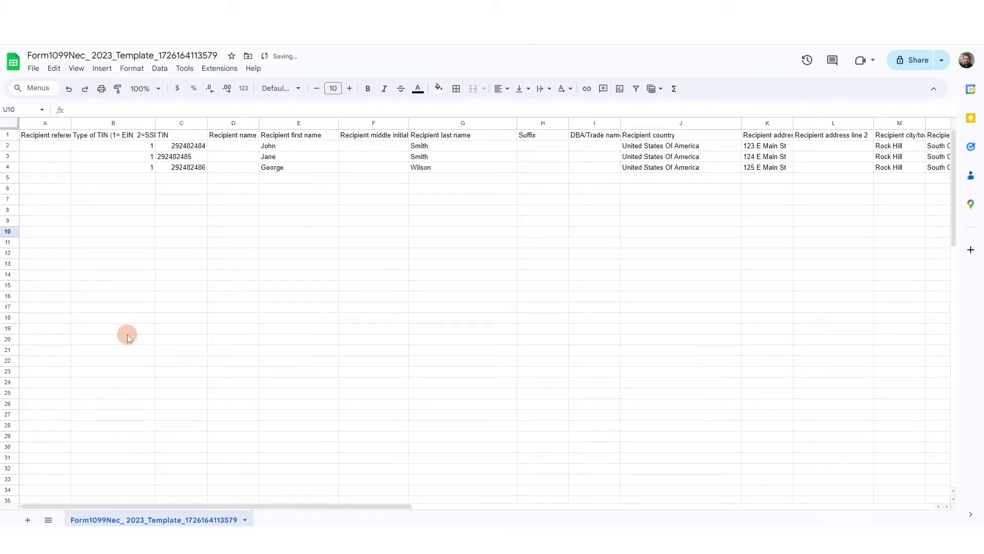
# Step: Download the sheet as a Comma Separated Values (.csv) file
pyautogui.click(33, 69)
pyautogui.click(93, 194)
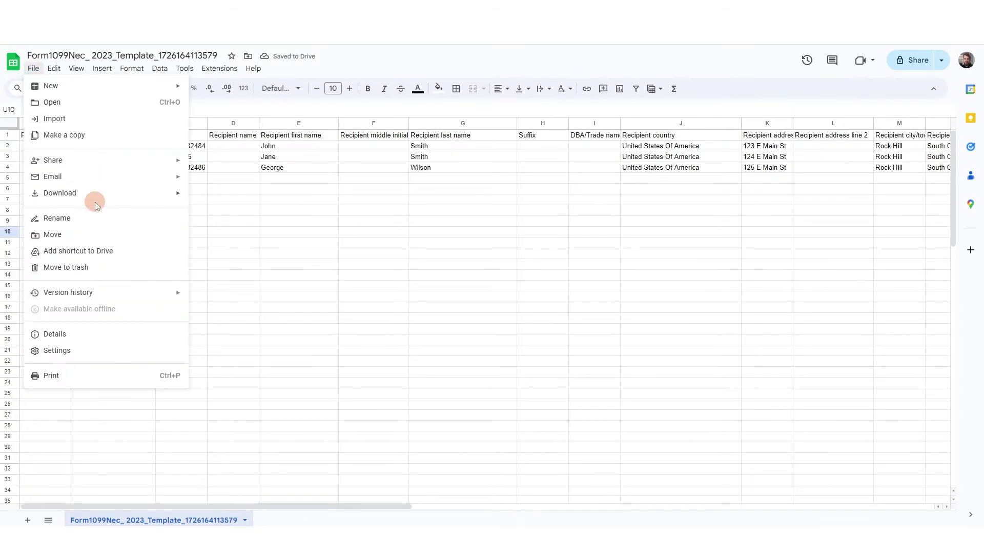
pyautogui.click(238, 264)
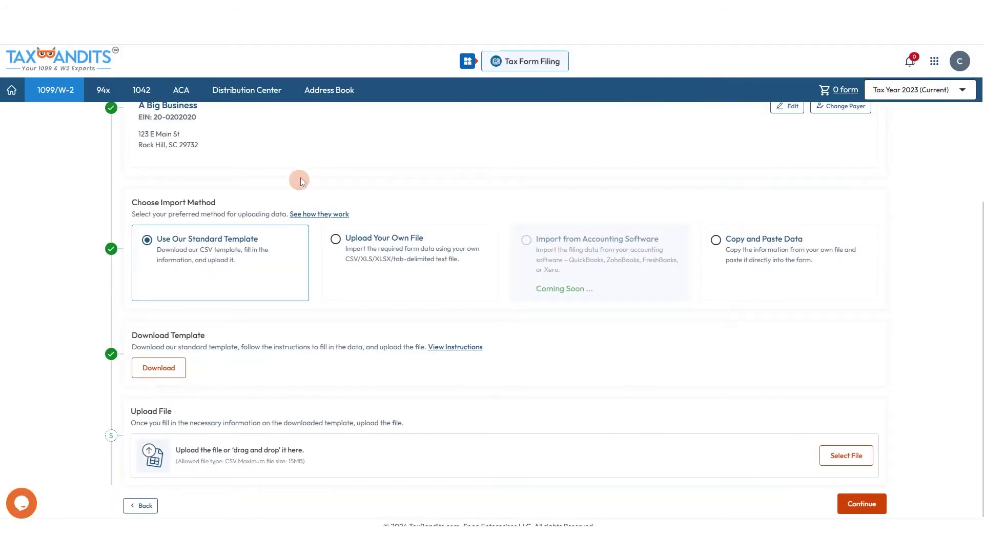
pyautogui.scroll(-1, 300, 177)
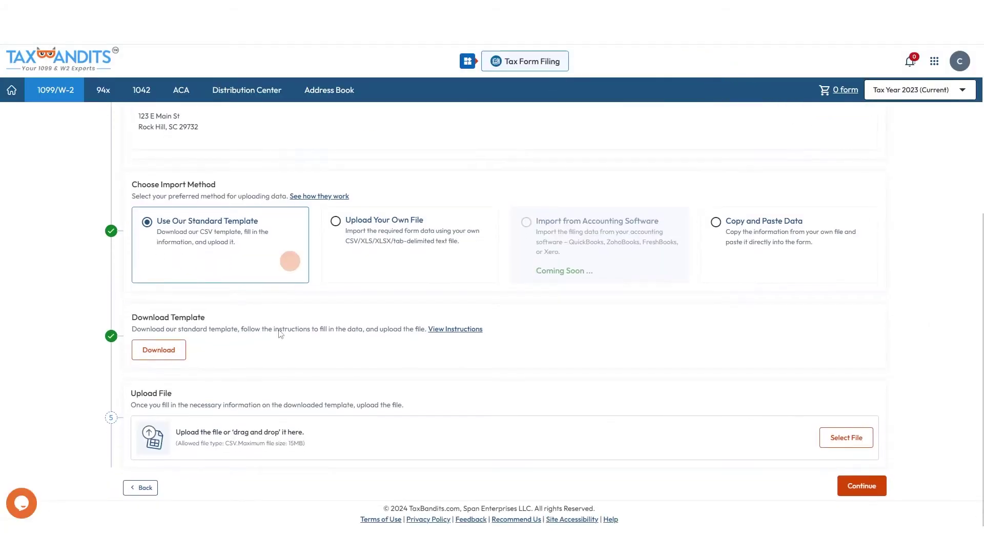
# Step: Upload the CSV file to the import page and open the recipient preview
pyautogui.moveTo(488, 236); pyautogui.dragTo(292, 439)
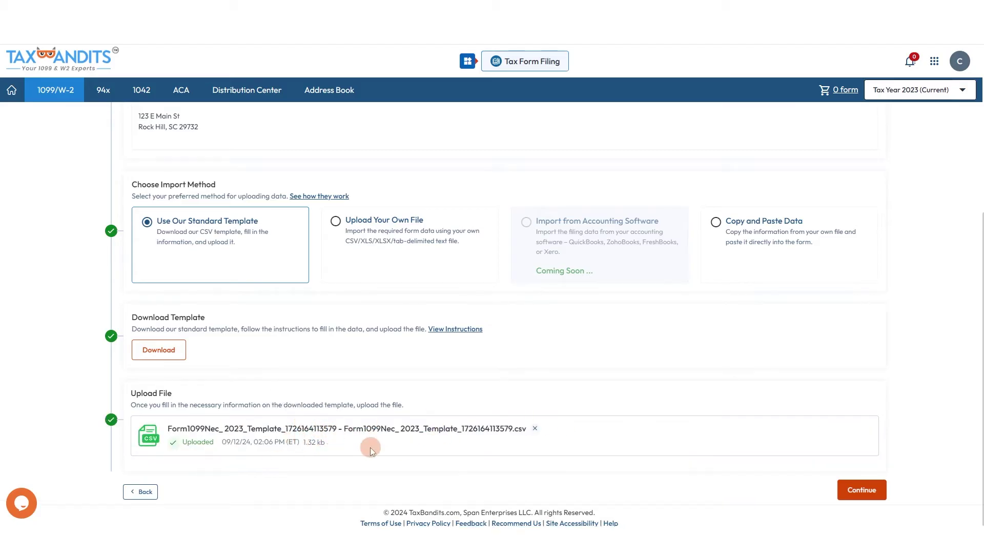
pyautogui.click(863, 493)
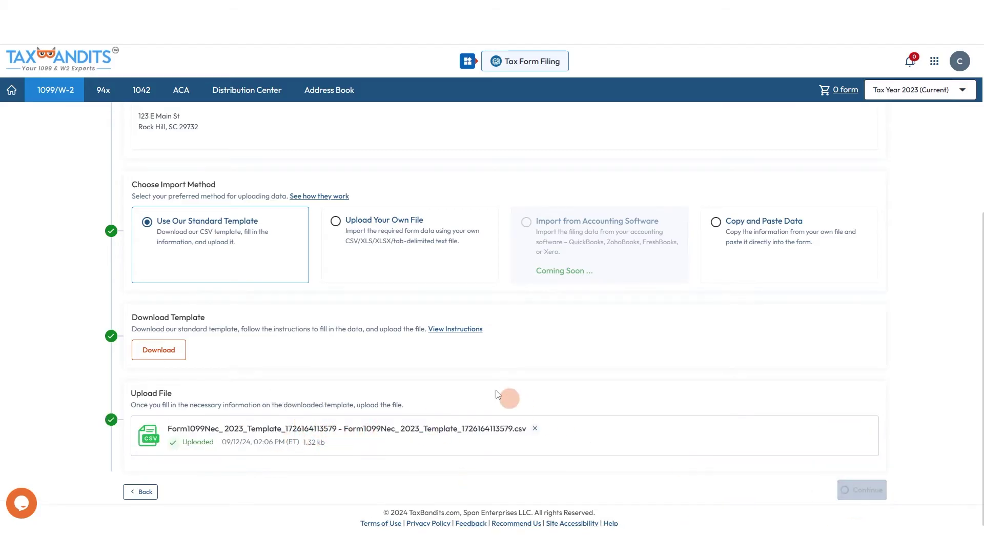
pyautogui.scroll(-2, 474, 250)
pyautogui.scroll(2, 474, 251)
# Step: Step through the three previewed records and send them for processing
pyautogui.click(881, 190)
pyautogui.click(878, 189)
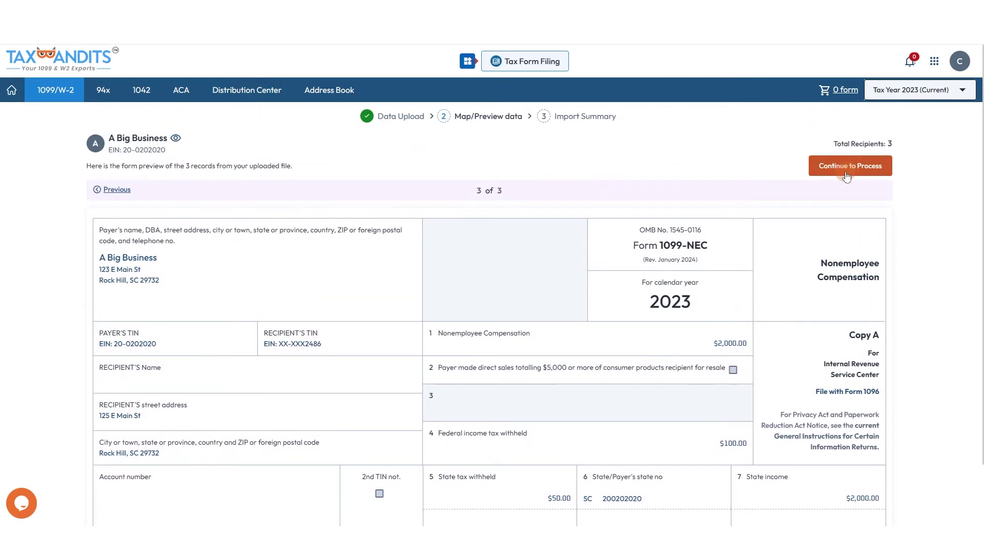
pyautogui.click(848, 173)
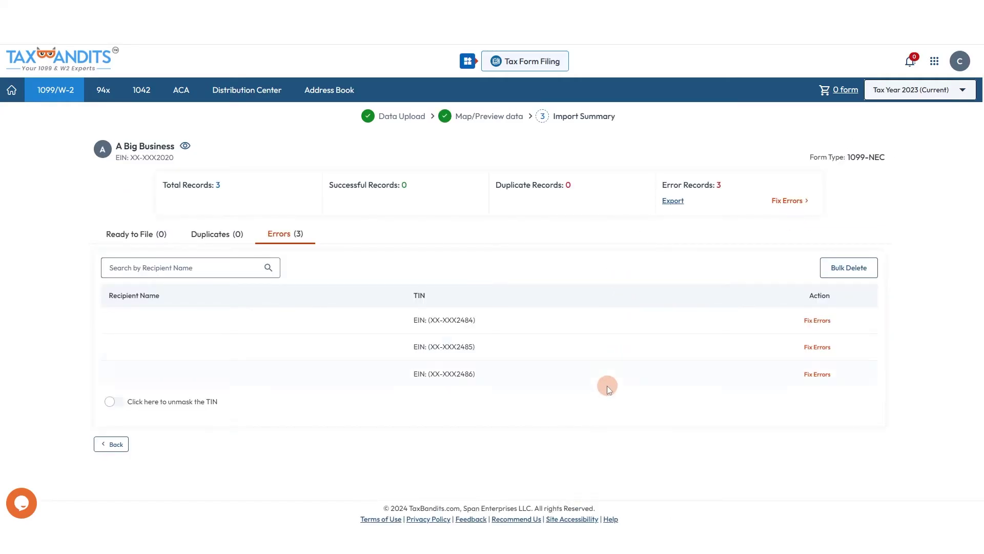
# Step: Fix the errors on all three imported records and continue filing the 1099-NEC forms
pyautogui.click(807, 322)
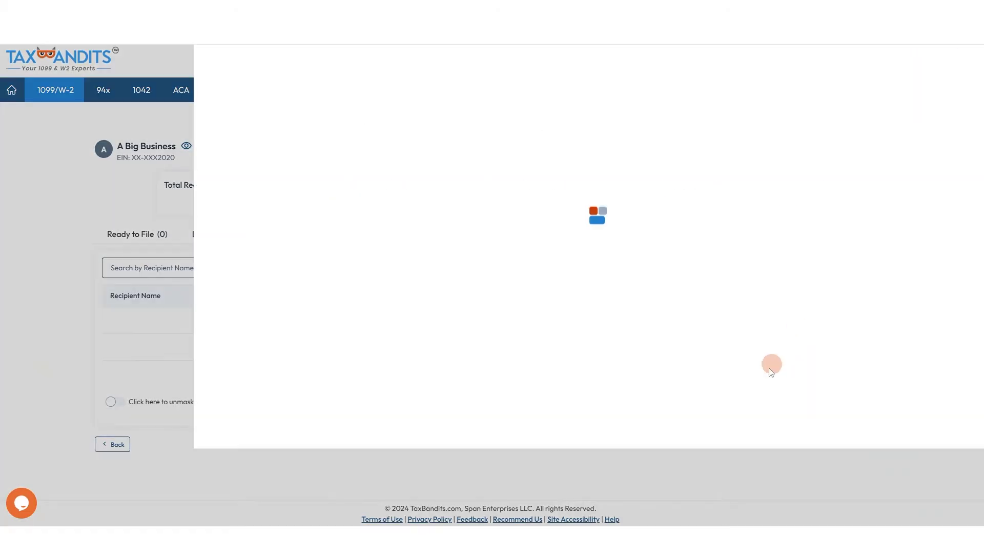
pyautogui.click(766, 369)
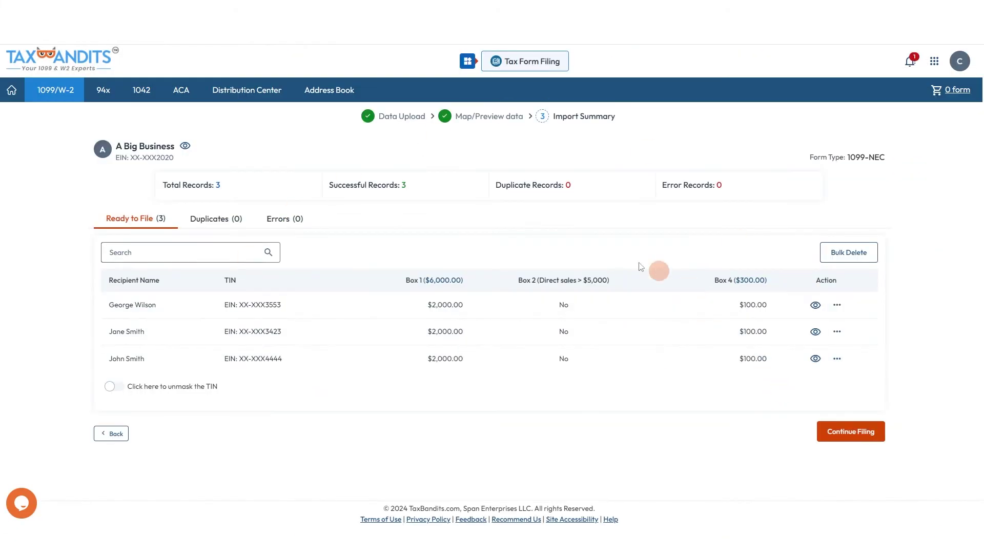
pyautogui.click(834, 439)
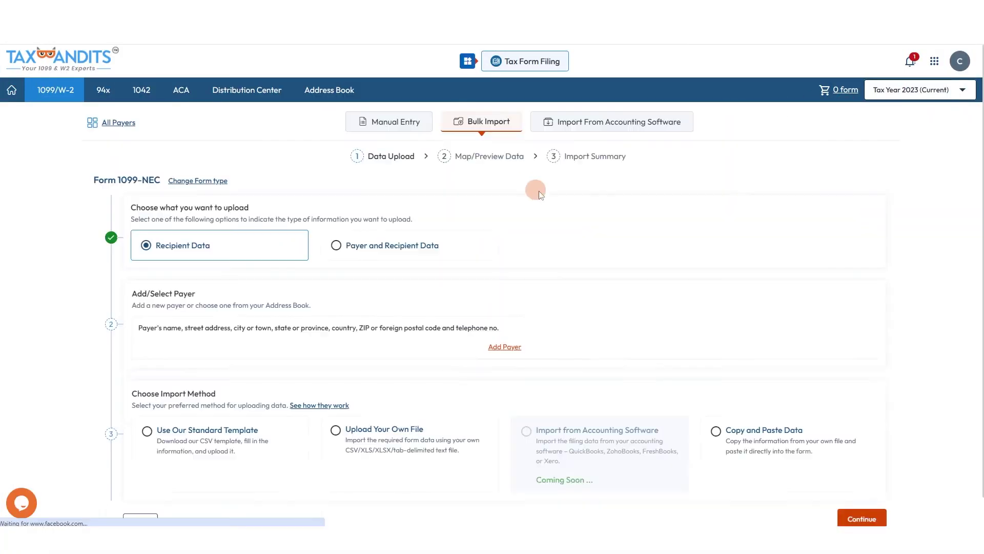
# Step: Choose Copy and Paste Data as the import method and focus the empty paste box
pyautogui.scroll(-1, 395, 321)
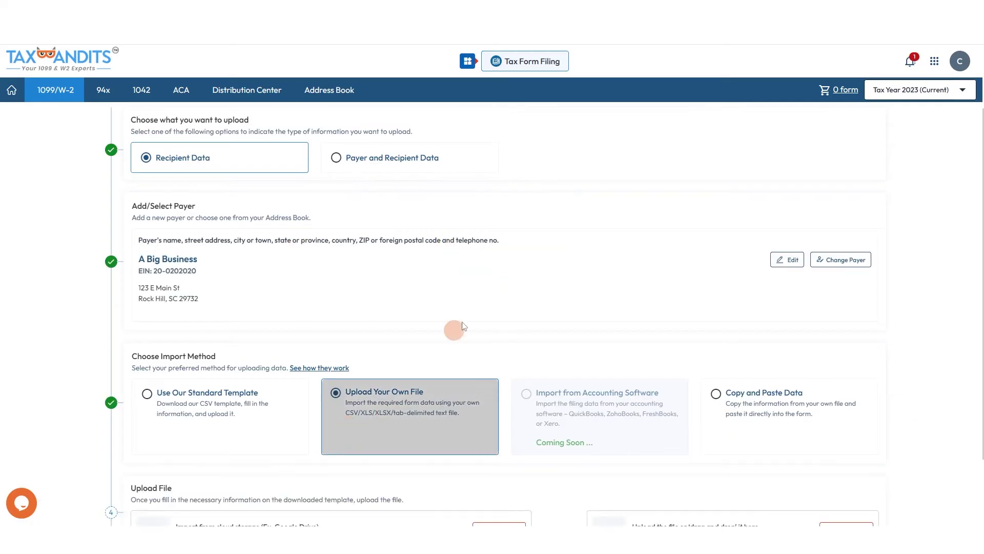
pyautogui.scroll(-2, 452, 330)
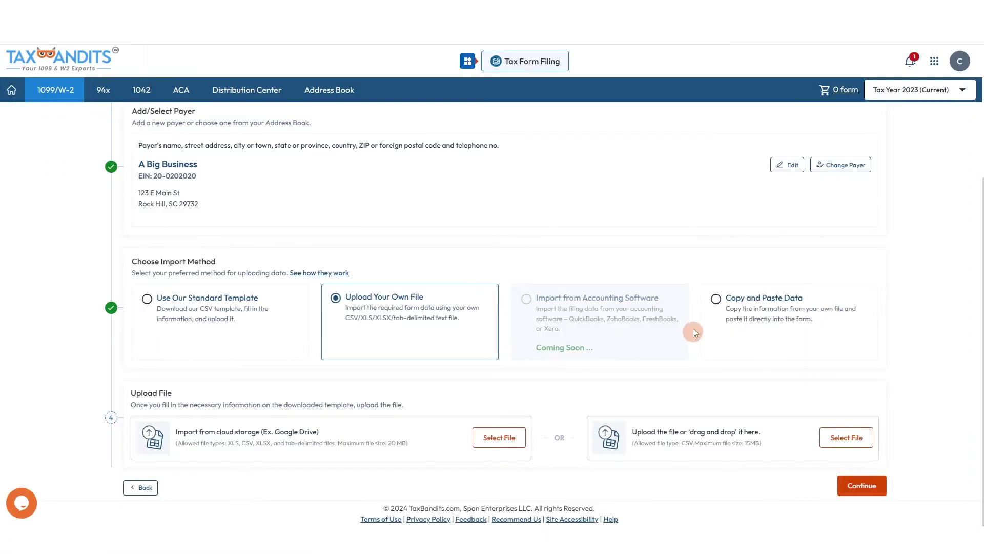
pyautogui.click(725, 303)
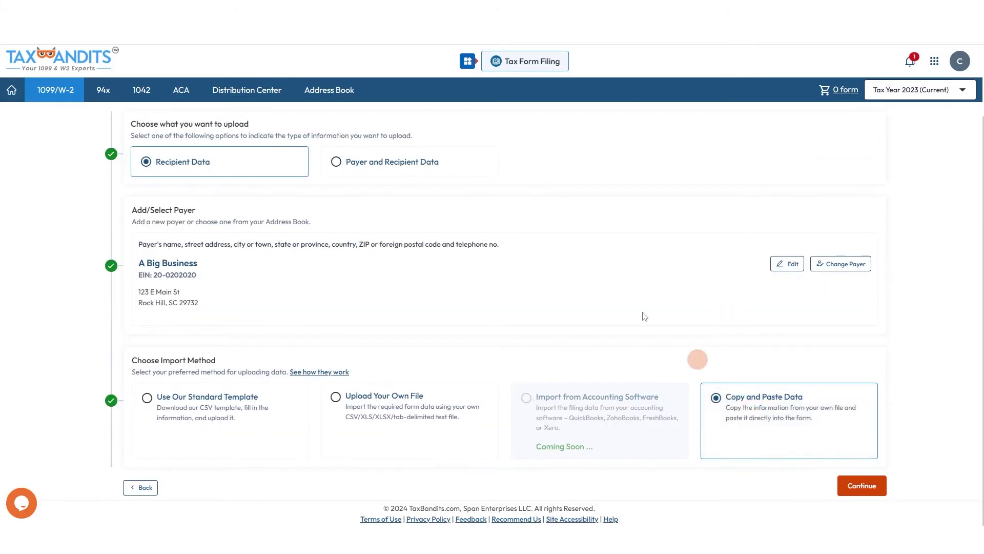
pyautogui.click(848, 485)
pyautogui.click(556, 210)
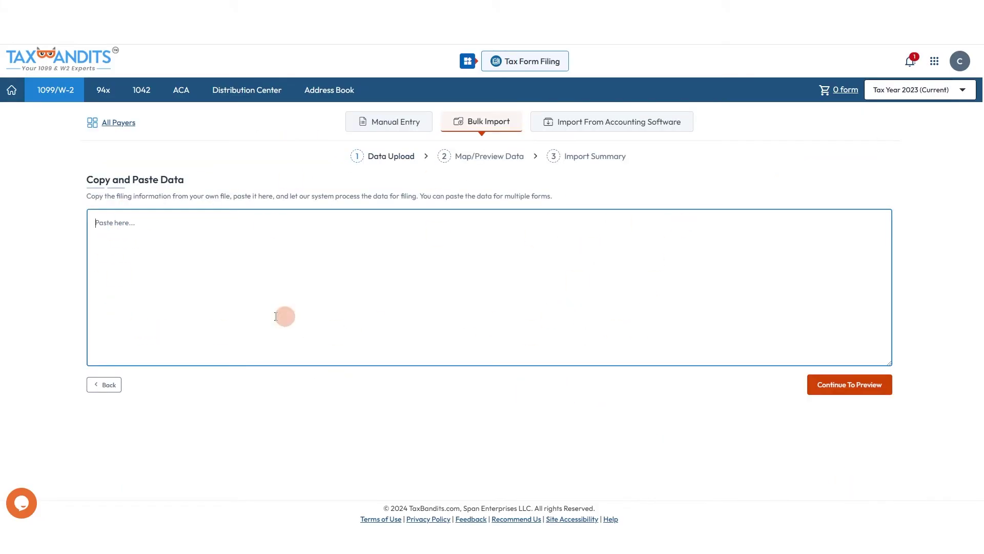
# Step: Copy the header and three recipient rows from the spreadsheet into TaxBandits and proceed to mapping
pyautogui.hotkey('ctrl', 'Tab')
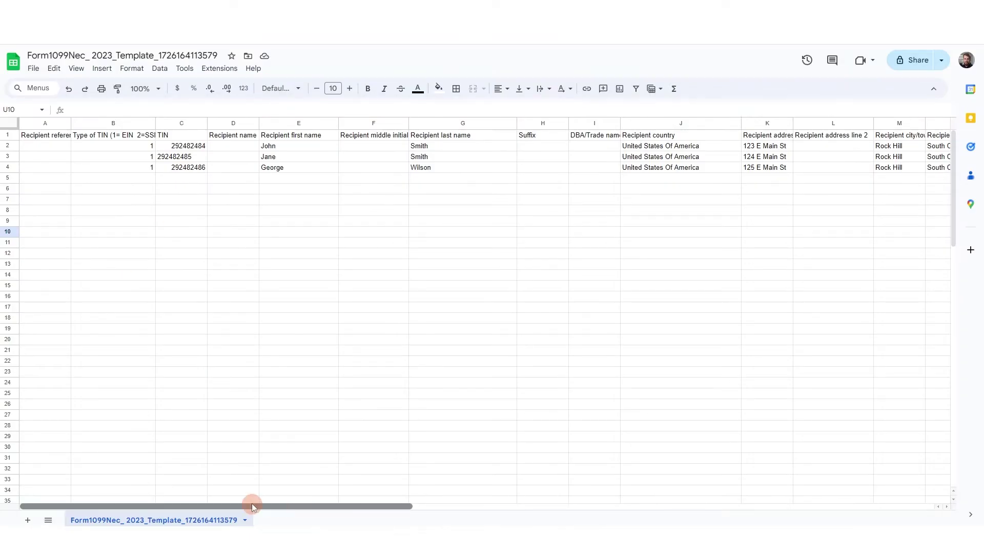
pyautogui.moveTo(165, 137); pyautogui.dragTo(948, 169)
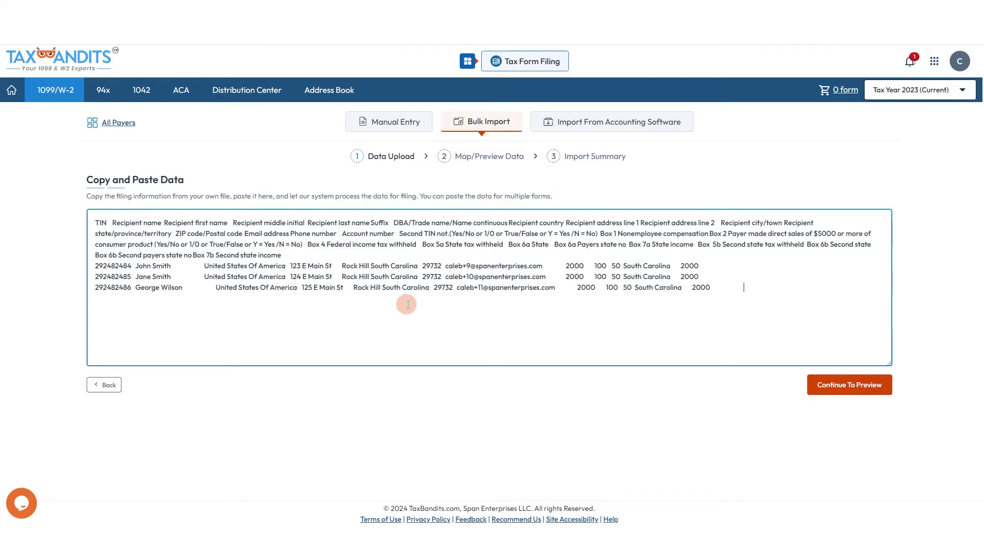
pyautogui.click(830, 390)
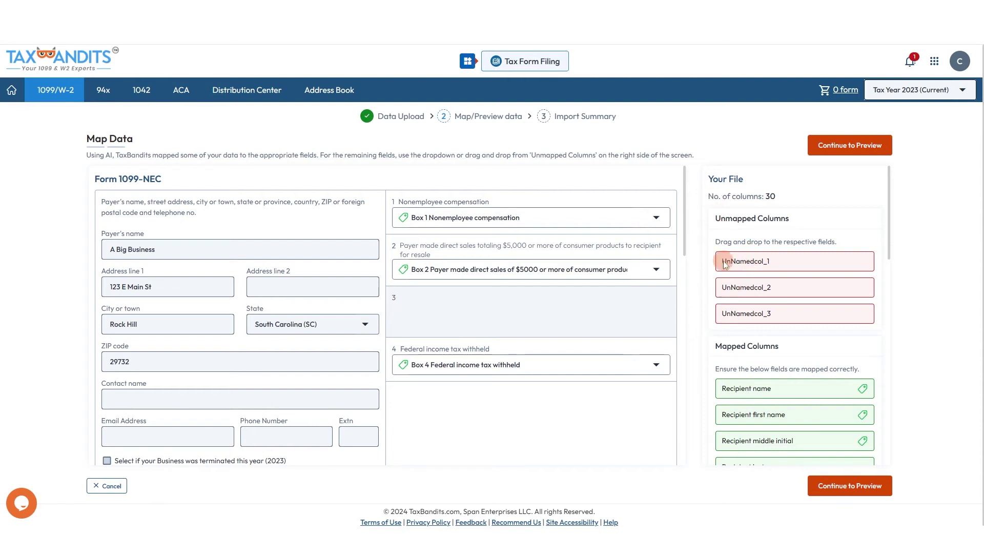
# Step: Map column UnNamedcol_3 to Recipient's TIN and proceed to the preview
pyautogui.scroll(-6, 748, 306)
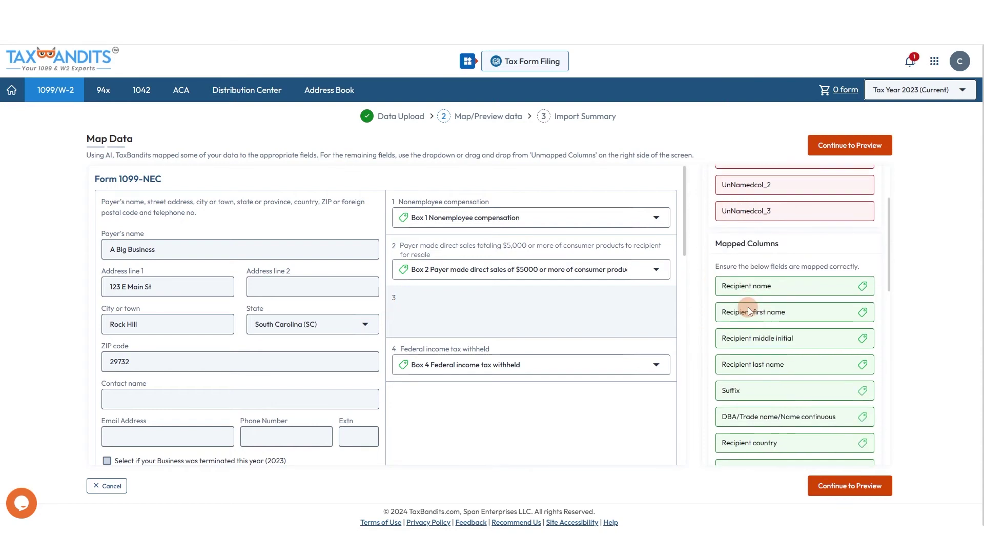
pyautogui.scroll(2, 764, 231)
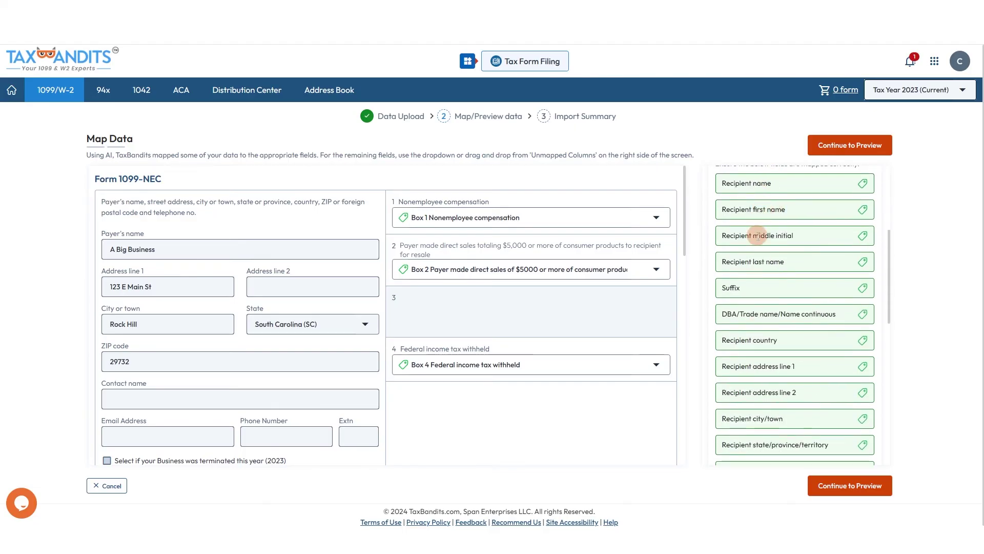
pyautogui.scroll(-5, 757, 252)
pyautogui.scroll(-10, 318, 333)
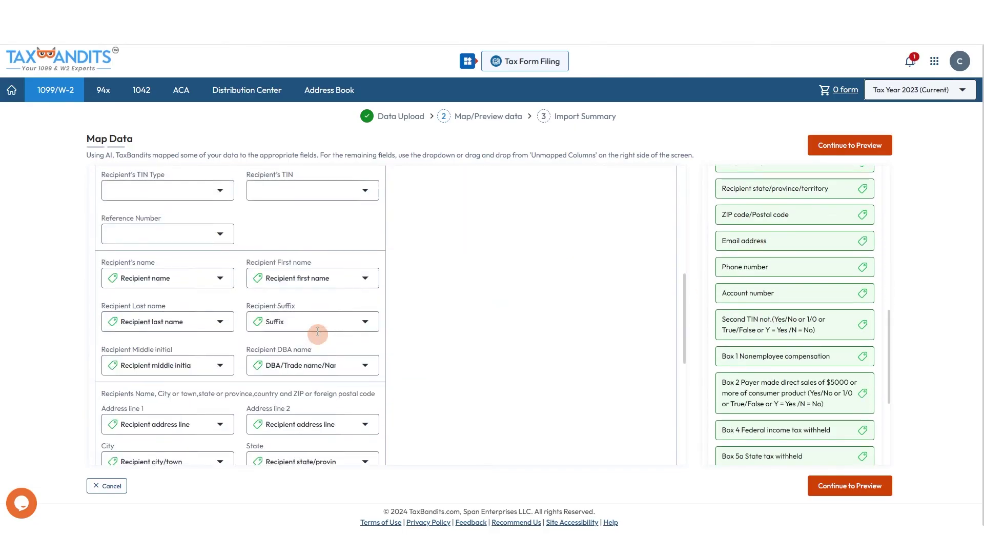
pyautogui.scroll(8, 420, 377)
pyautogui.scroll(-3, 296, 278)
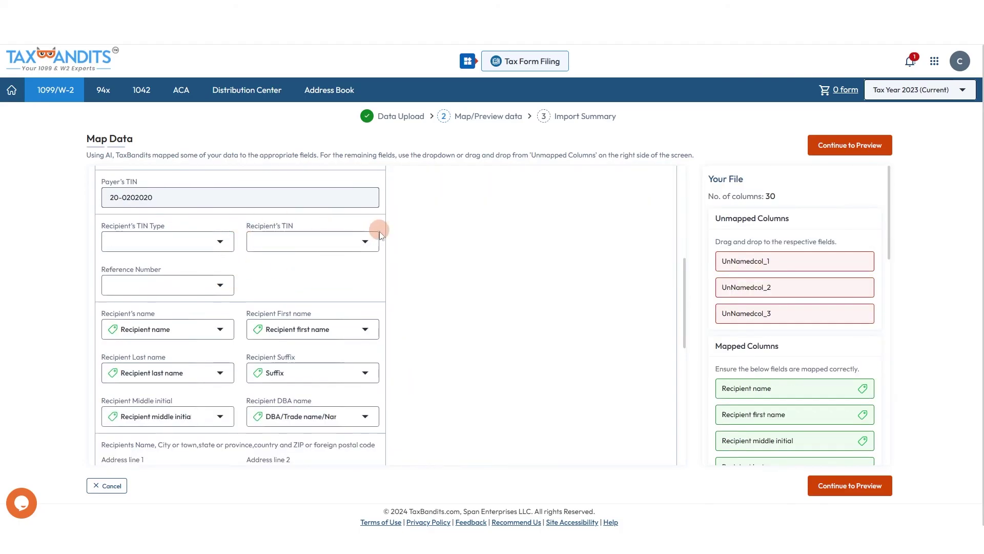
pyautogui.click(346, 236)
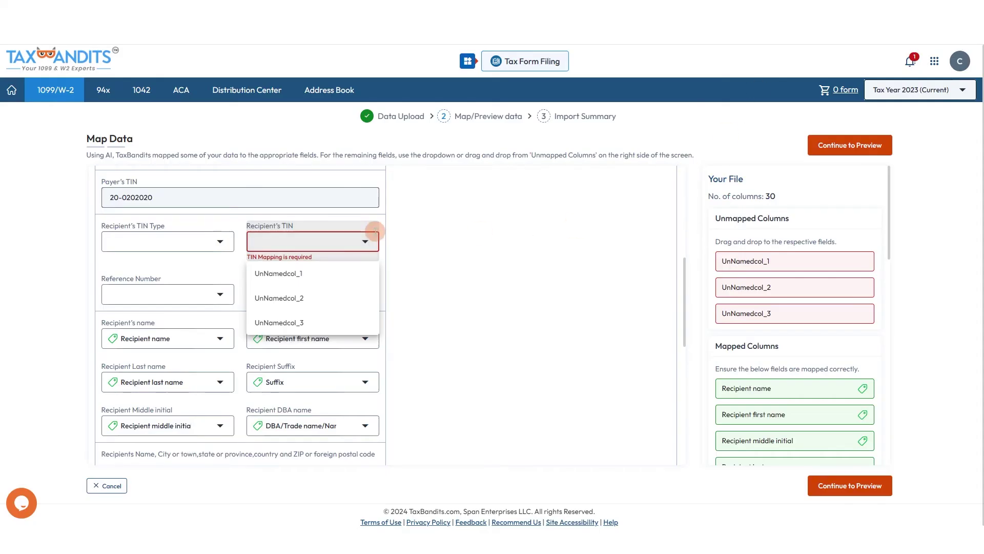
pyautogui.click(334, 322)
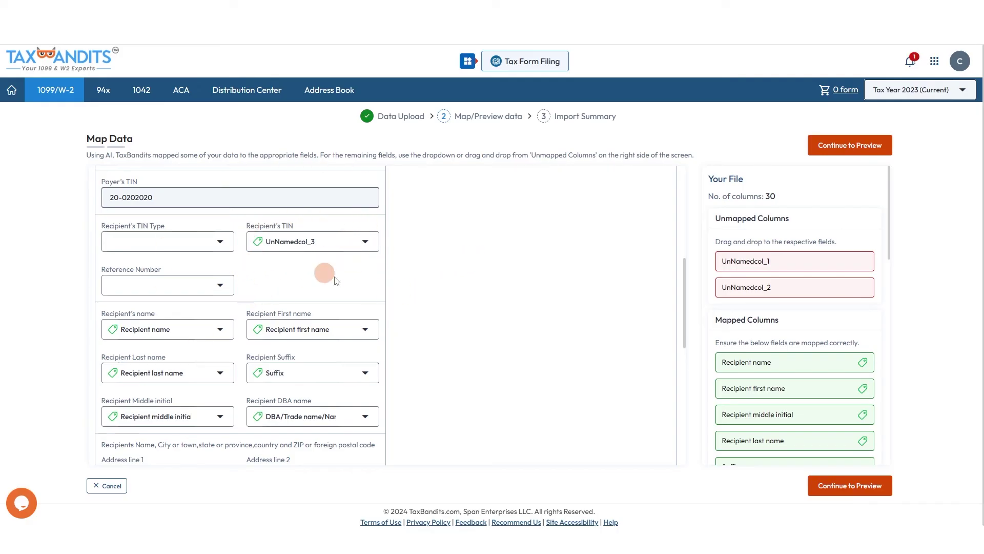
pyautogui.scroll(6, 228, 244)
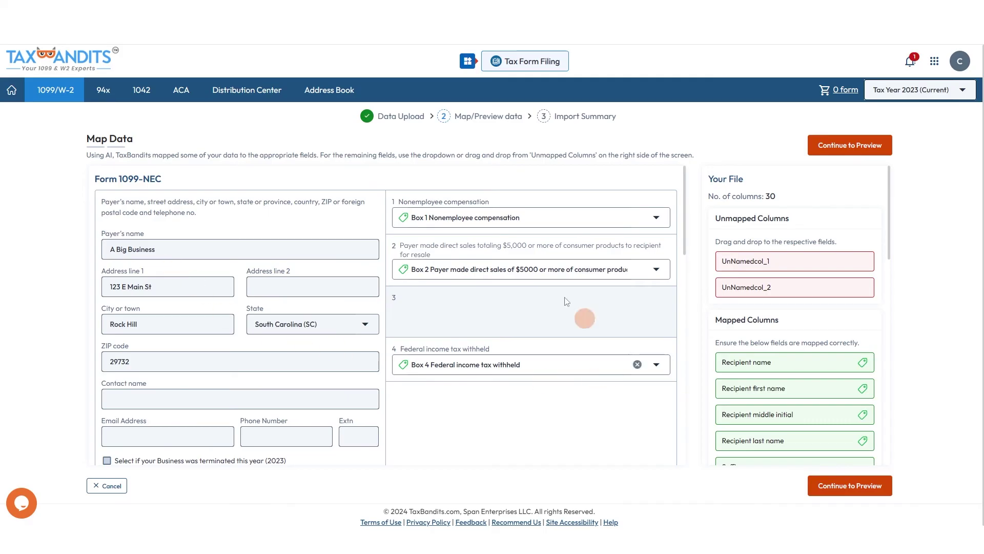
pyautogui.click(852, 494)
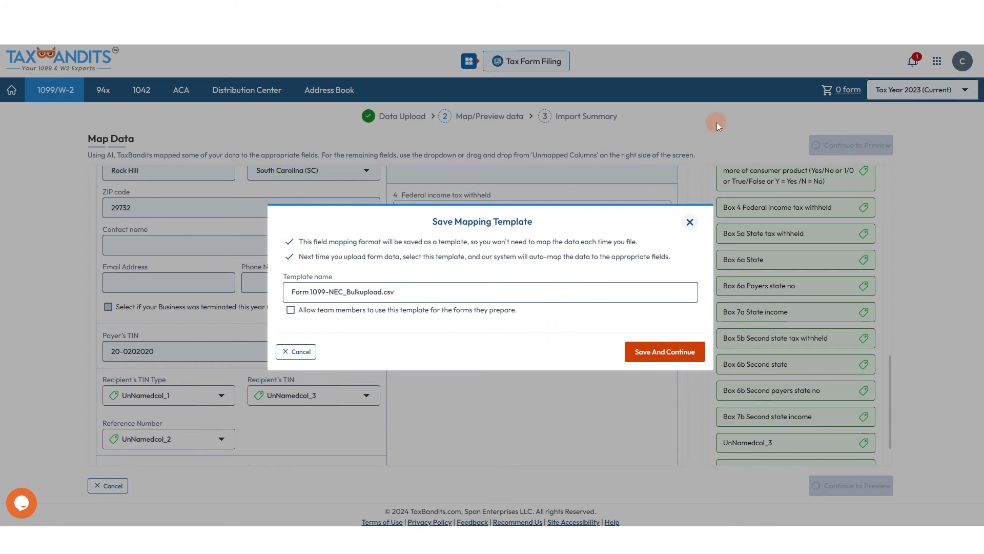
# Step: Save the mapping as team-shared 'Template 1', check record 2, and send records for processing
pyautogui.click(357, 290)
pyautogui.moveTo(401, 292); pyautogui.dragTo(297, 294)
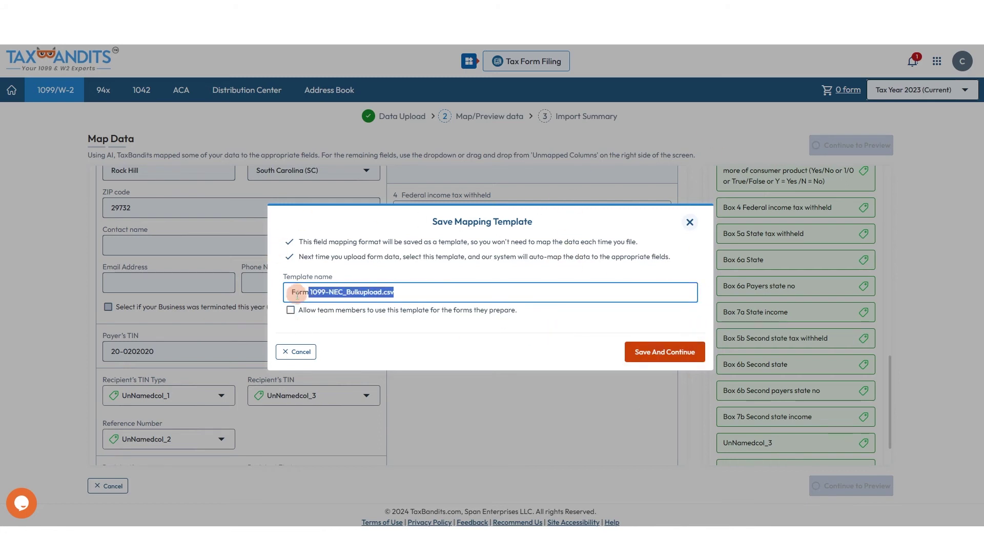
pyautogui.press('BackSpace')
pyautogui.press('BackSpace')
pyautogui.write('Template 1')
pyautogui.click(291, 309)
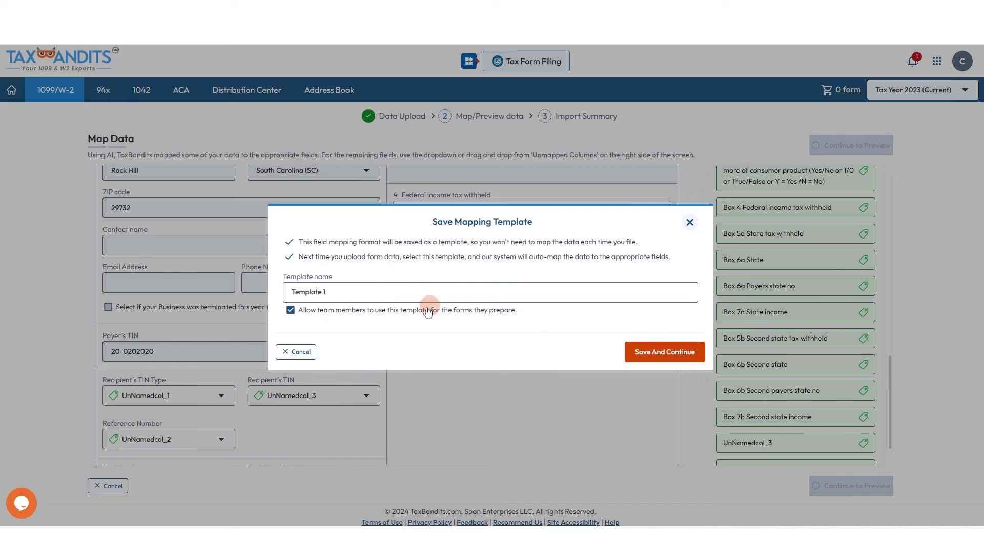
pyautogui.click(691, 353)
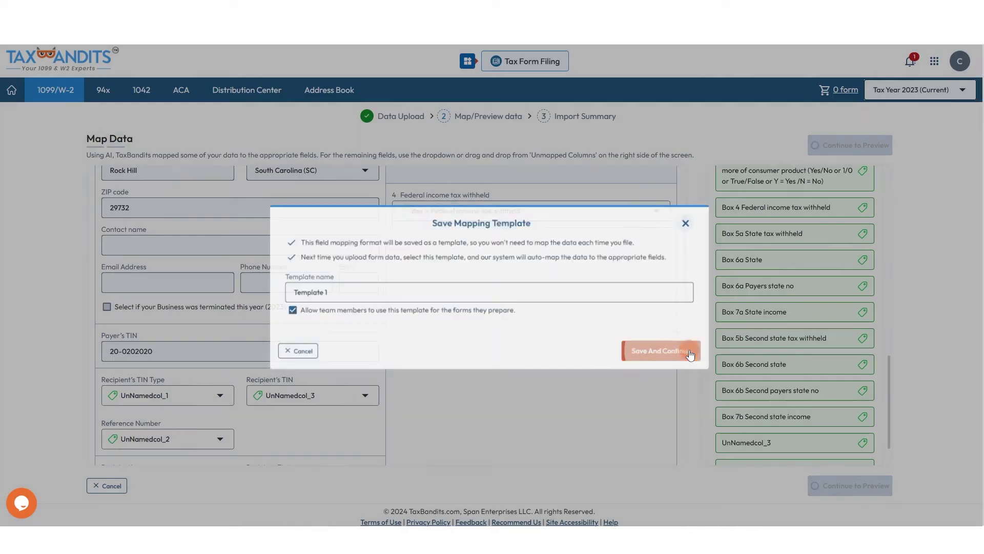
pyautogui.click(870, 190)
pyautogui.click(831, 177)
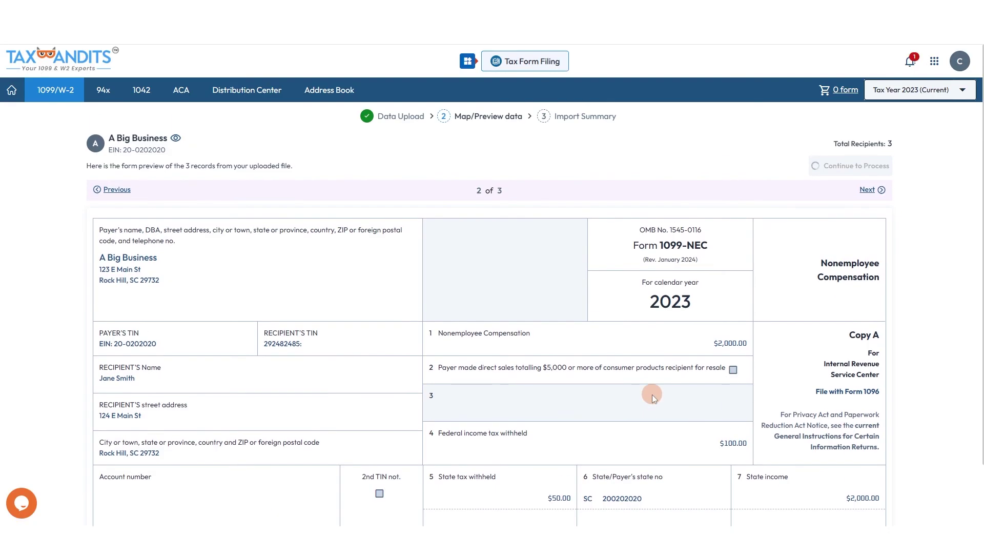